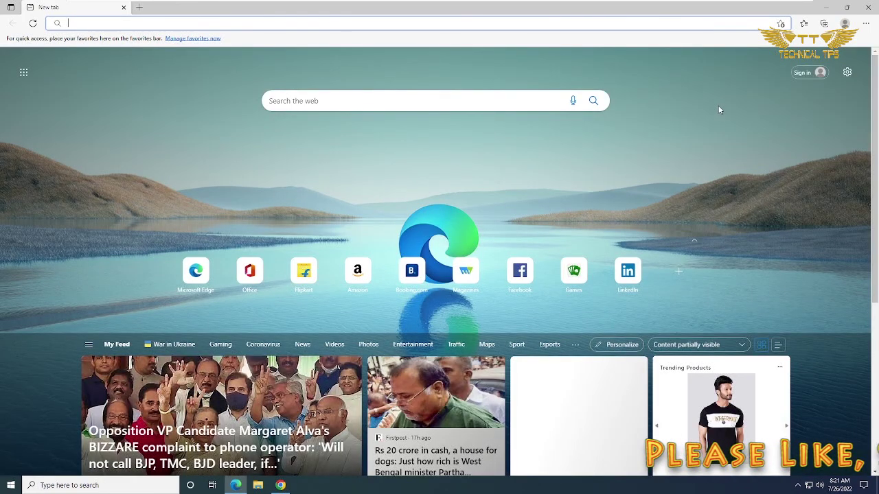
# Open a new InPrivate window from Edge's Settings and more menu, then close it
pyautogui.click(866, 23)
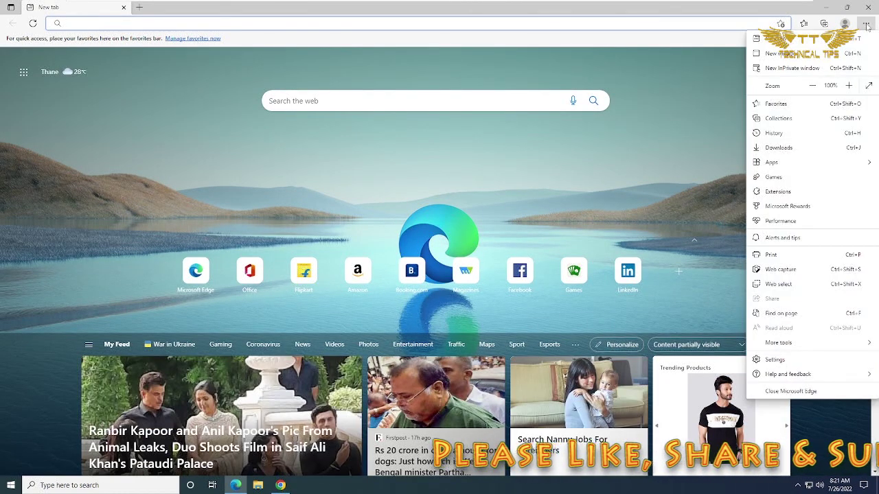
pyautogui.click(782, 72)
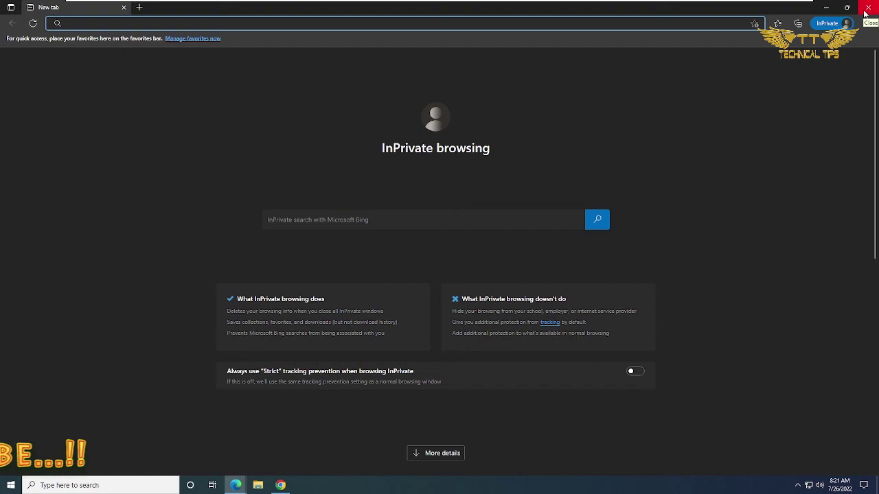
pyautogui.click(866, 8)
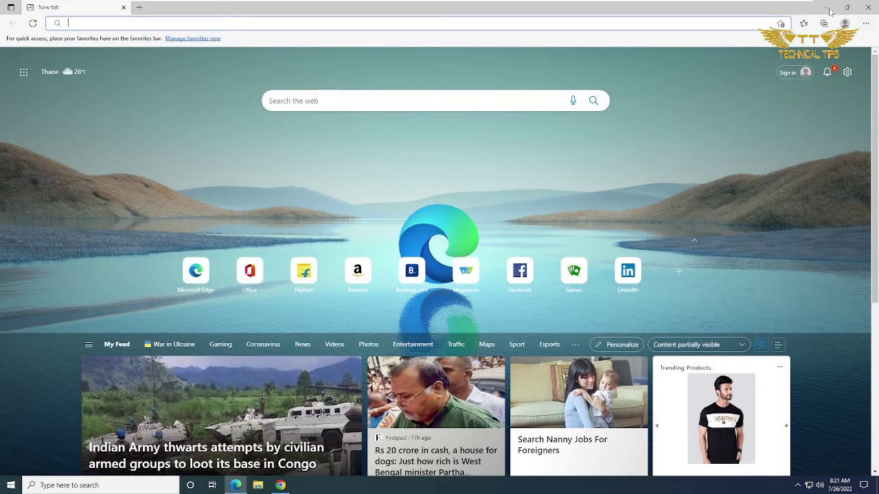
# Close the normal Edge window and open Properties for the pinned taskbar Microsoft Edge shortcut
pyautogui.click(867, 8)
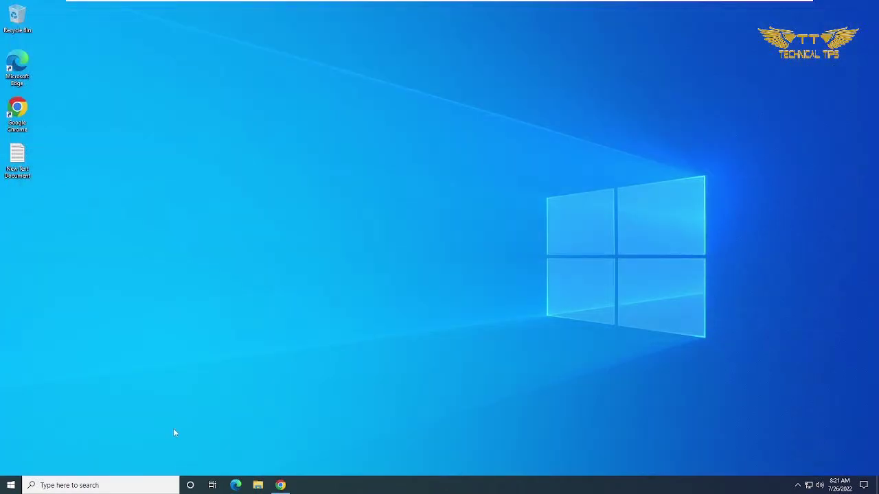
pyautogui.rightClick(236, 487)
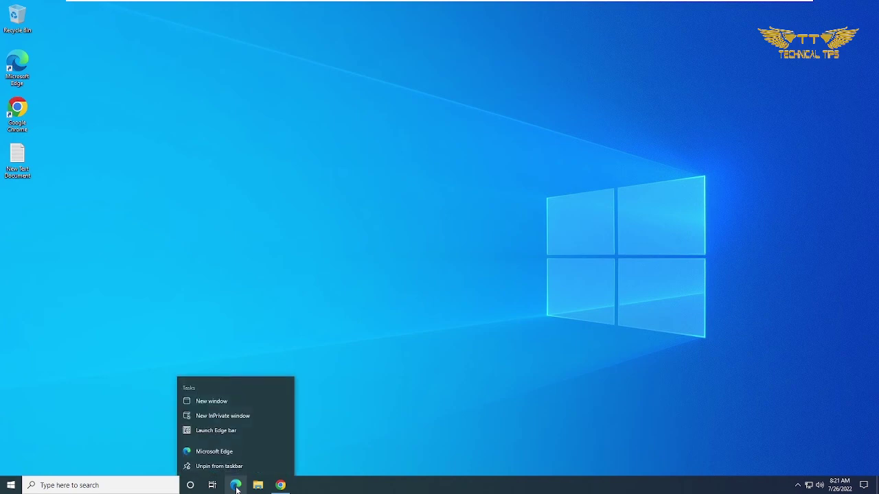
pyautogui.rightClick(215, 452)
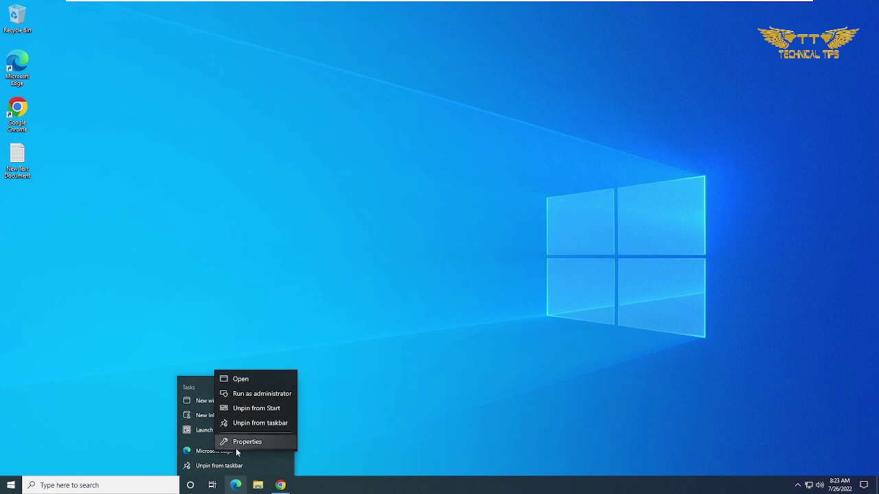
pyautogui.click(252, 441)
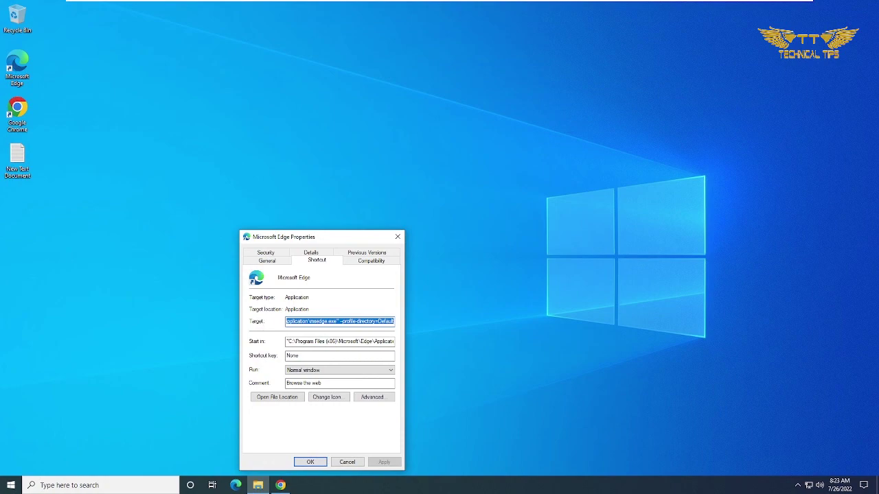
# Append '-inprivate' to the taskbar Edge shortcut's Target, then apply and confirm with OK
pyautogui.click(393, 321)
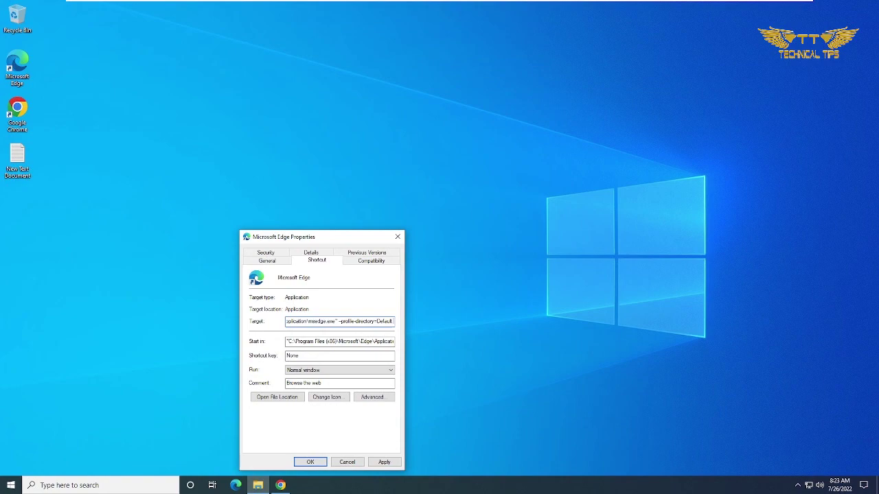
pyautogui.write('-')
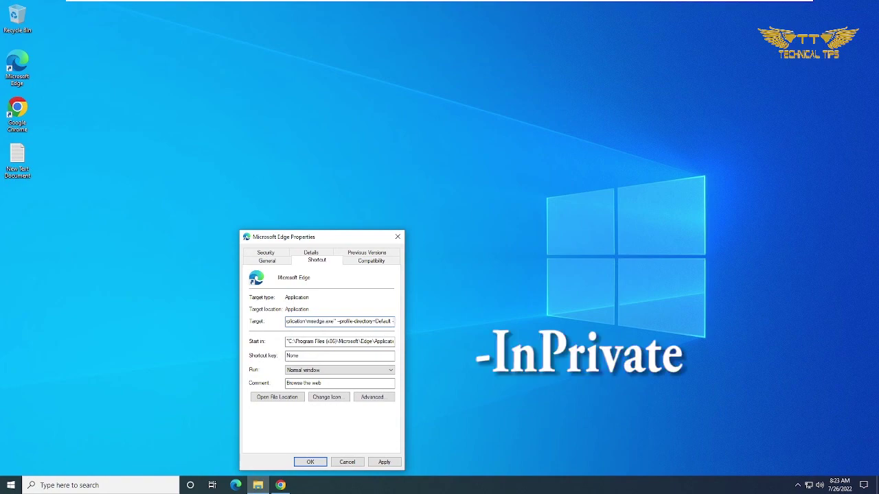
pyautogui.write('in')
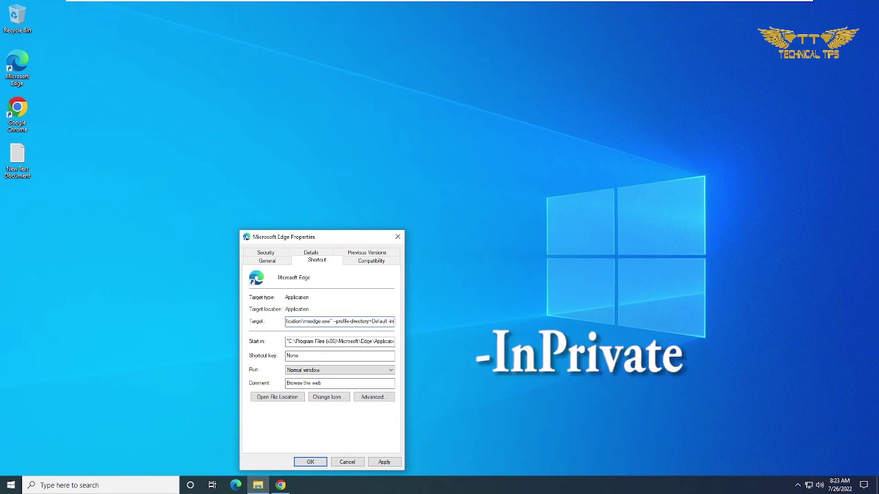
pyautogui.write('private')
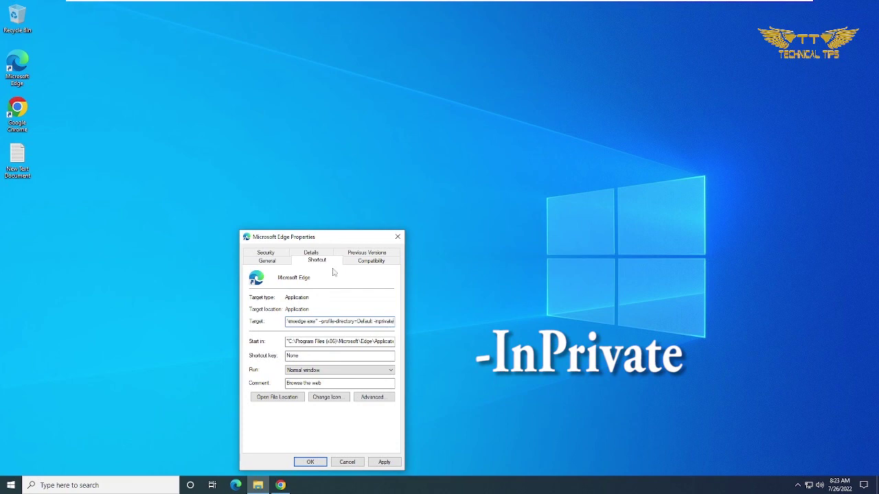
pyautogui.click(384, 462)
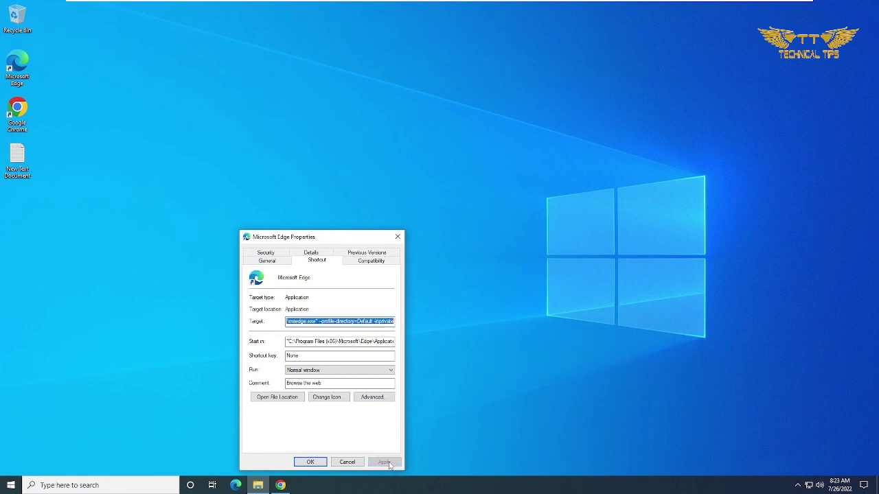
pyautogui.click(297, 463)
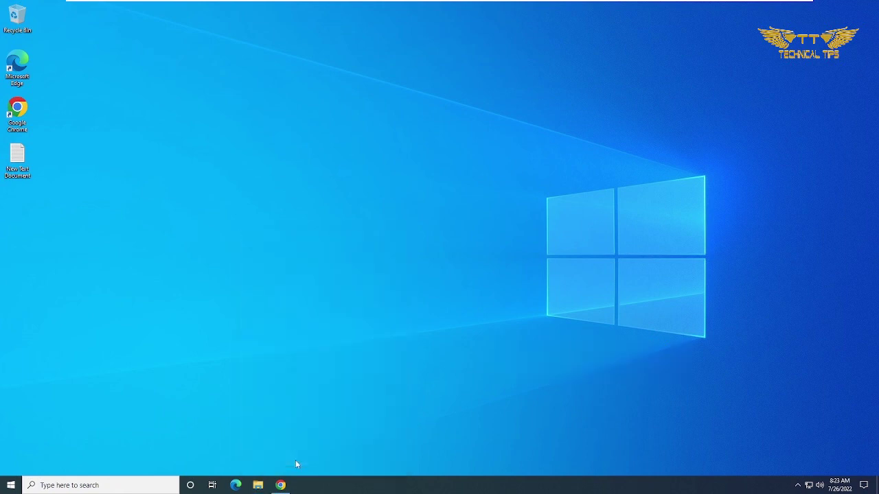
pyautogui.click(234, 486)
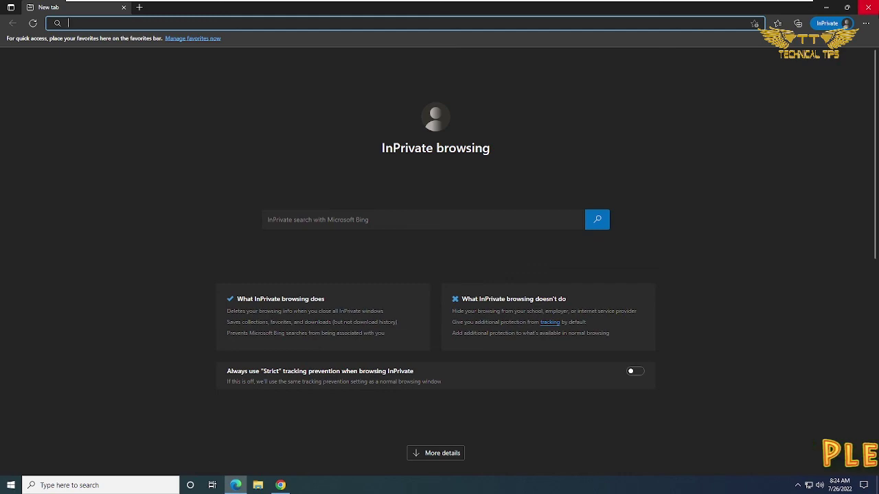
pyautogui.click(867, 7)
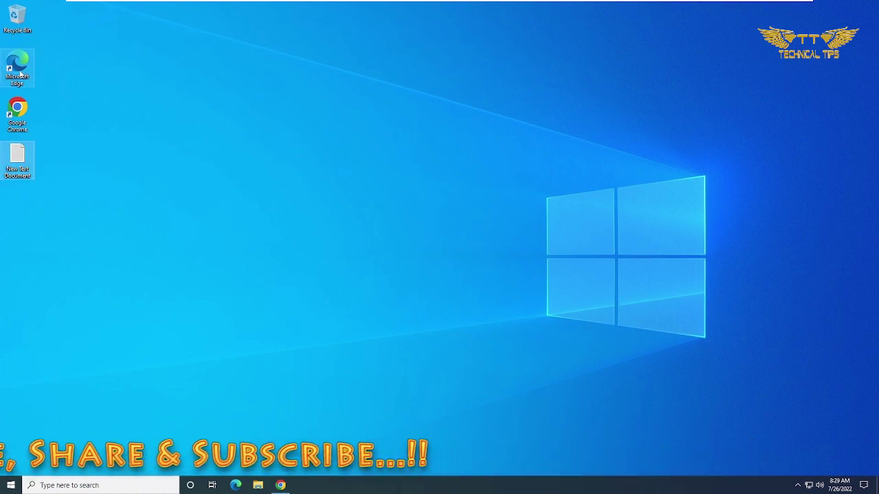
# Open the desktop Edge shortcut's Properties, centre the dialog, and place the cursor in Target
pyautogui.rightClick(26, 74)
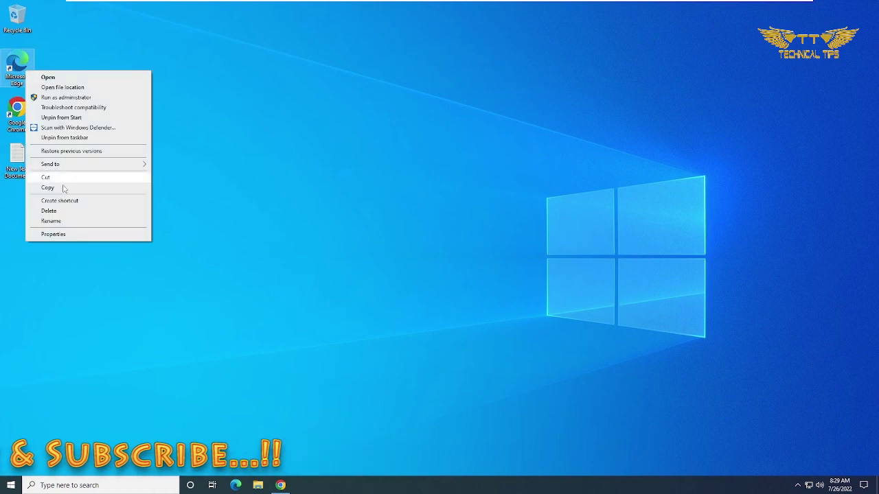
pyautogui.click(67, 237)
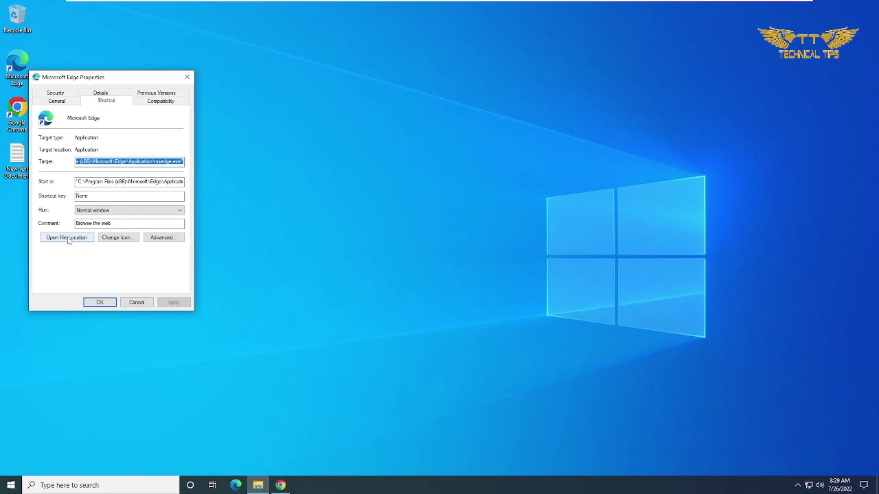
pyautogui.moveTo(94, 79); pyautogui.dragTo(347, 76)
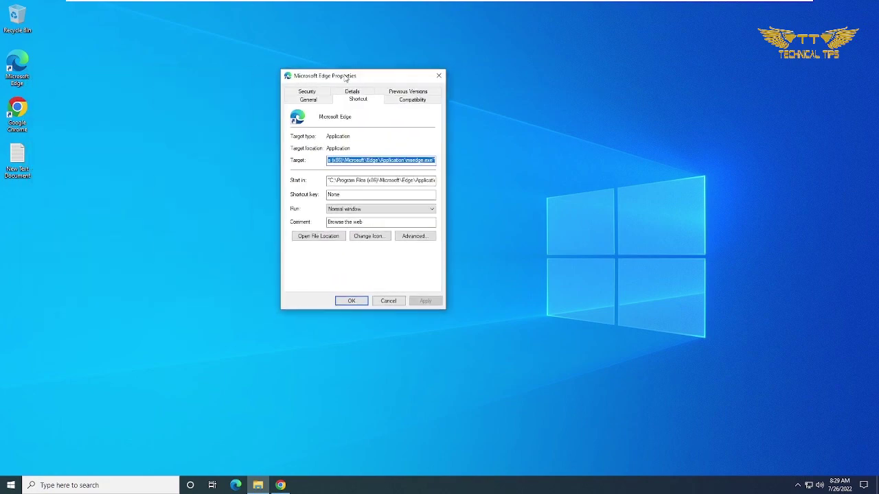
pyautogui.click(435, 160)
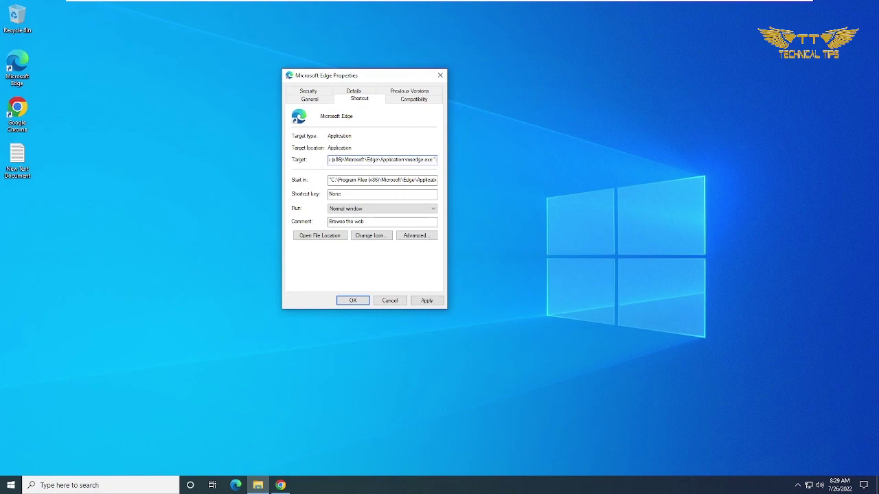
# In New Text Document, select the line '--profile-directory=Default -inprivate'
pyautogui.doubleClick(15, 160)
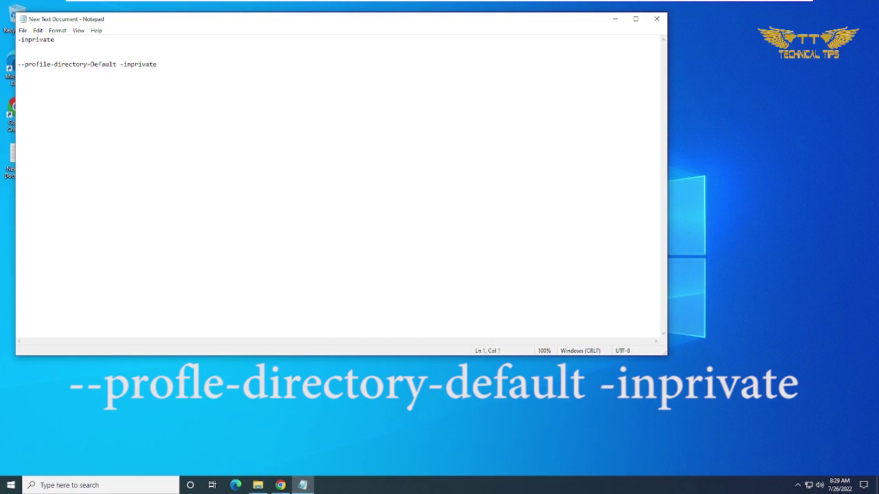
pyautogui.hotkey('ctrl', 'End')
pyautogui.hotkey('shift', 'Home')
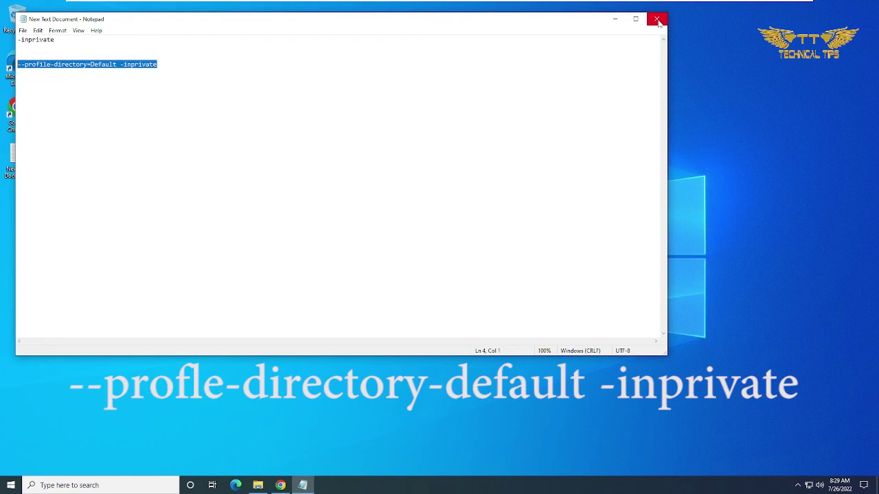
pyautogui.press('End')
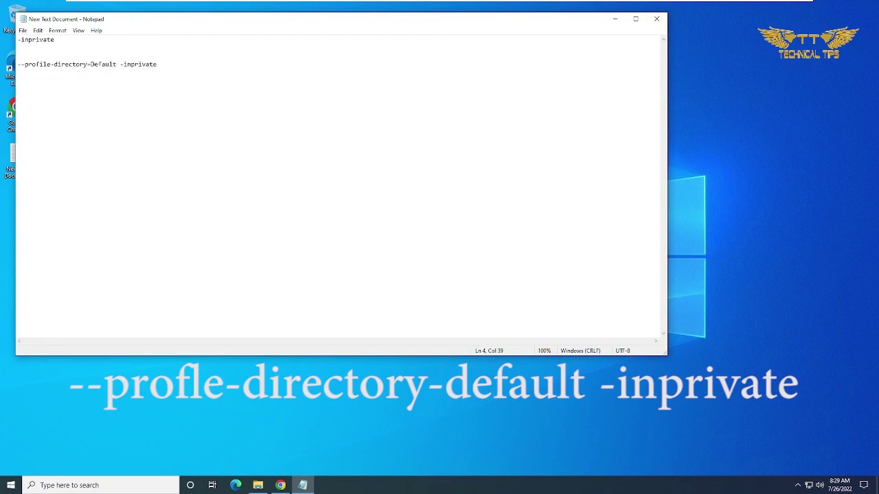
pyautogui.hotkey('shift', 'Home')
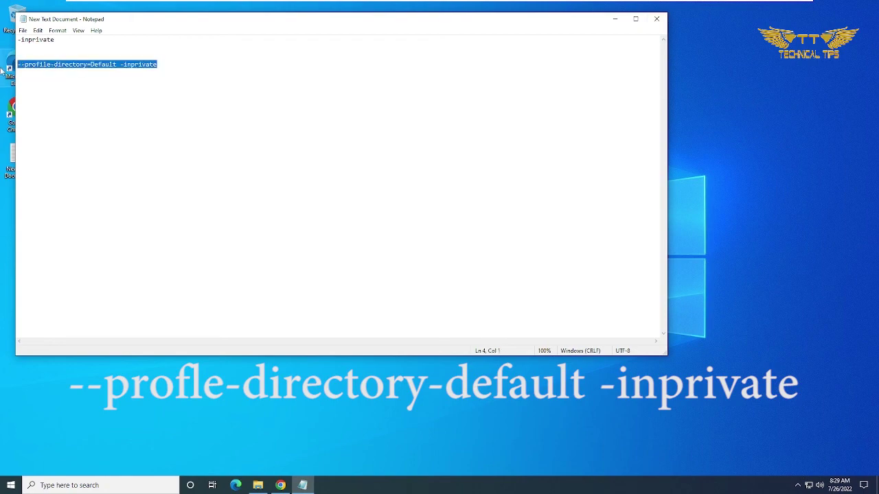
# Paste '--profile-directory=Default -inprivate' onto the desktop shortcut's Target and apply with administrator permission
pyautogui.click(656, 19)
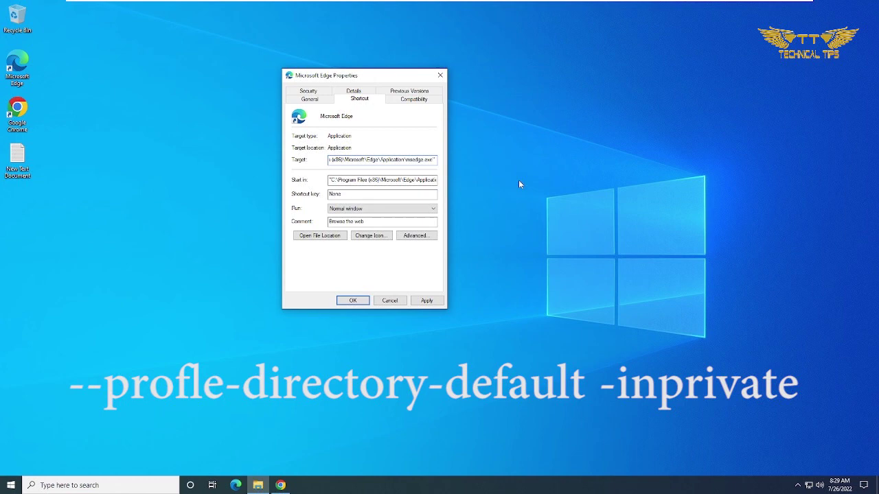
pyautogui.hotkey('ctrl', 'v')
pyautogui.click(427, 301)
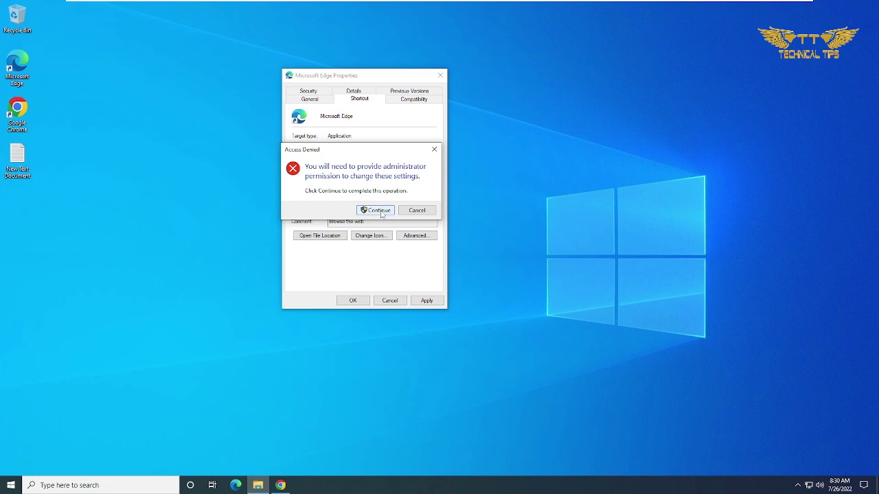
pyautogui.click(379, 210)
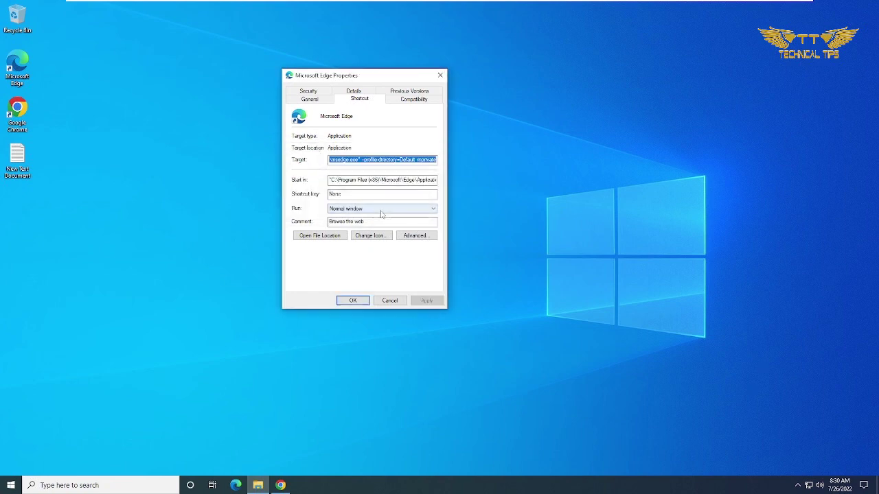
pyautogui.click(353, 300)
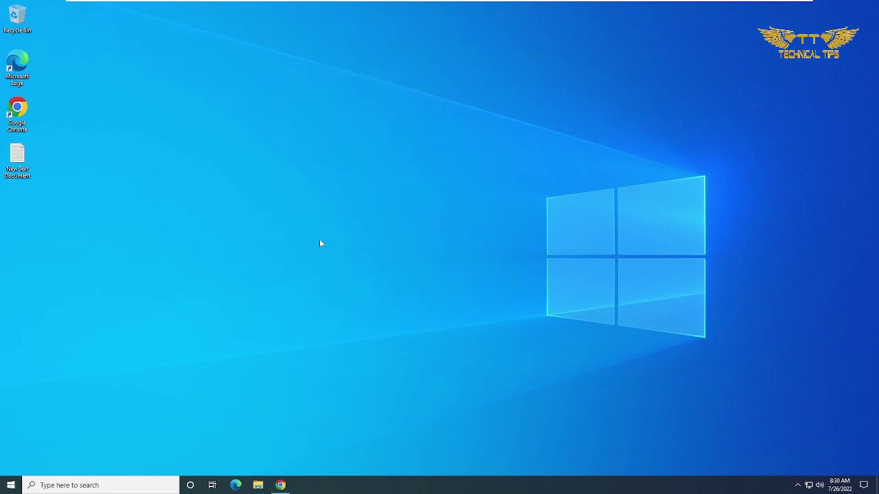
pyautogui.doubleClick(21, 69)
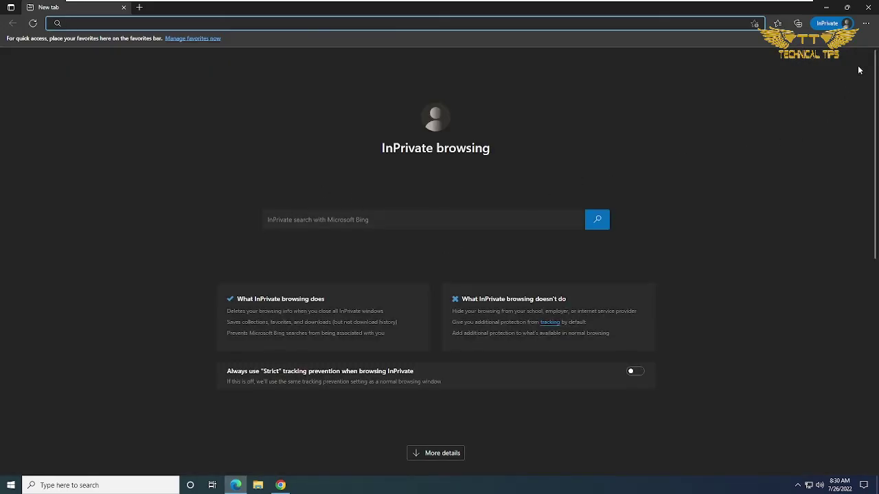
pyautogui.click(867, 7)
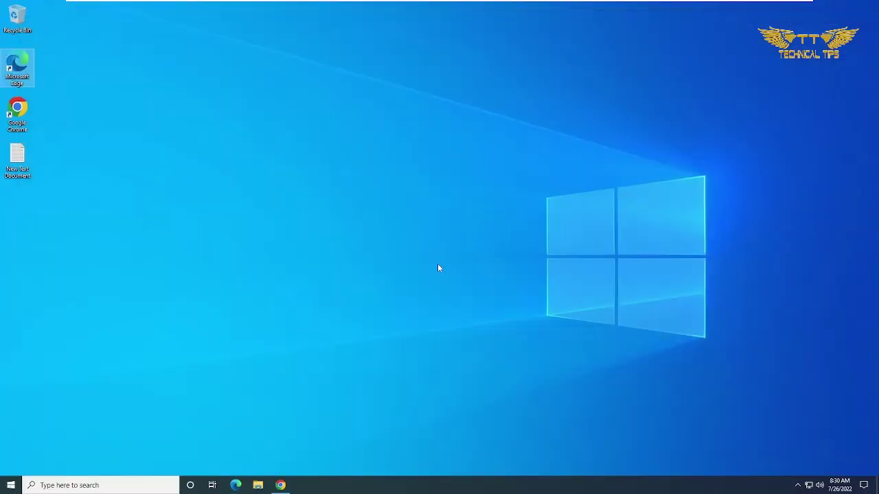